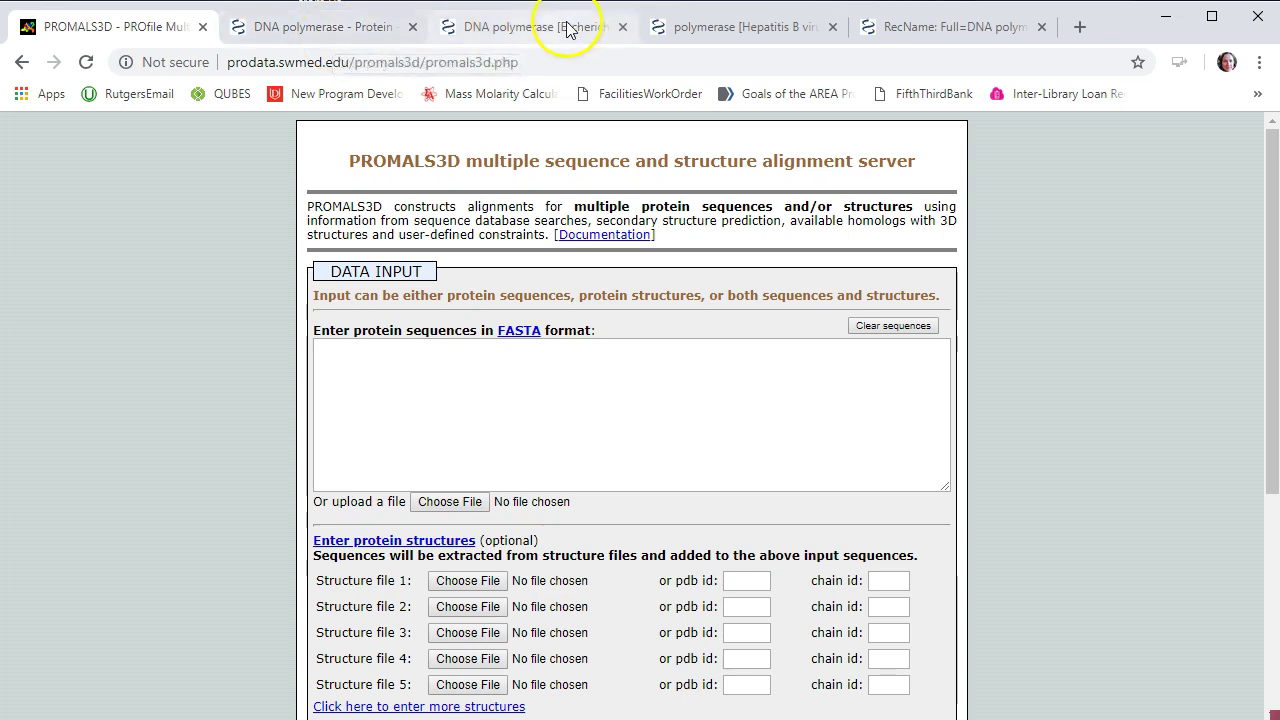
Paste the T5 DNA polymerase (YP_006950.1) FASTA sequence from NCBI Protein into the PROMALS3D sequence box.
{"action": "left_click", "coordinate": [531, 30]}
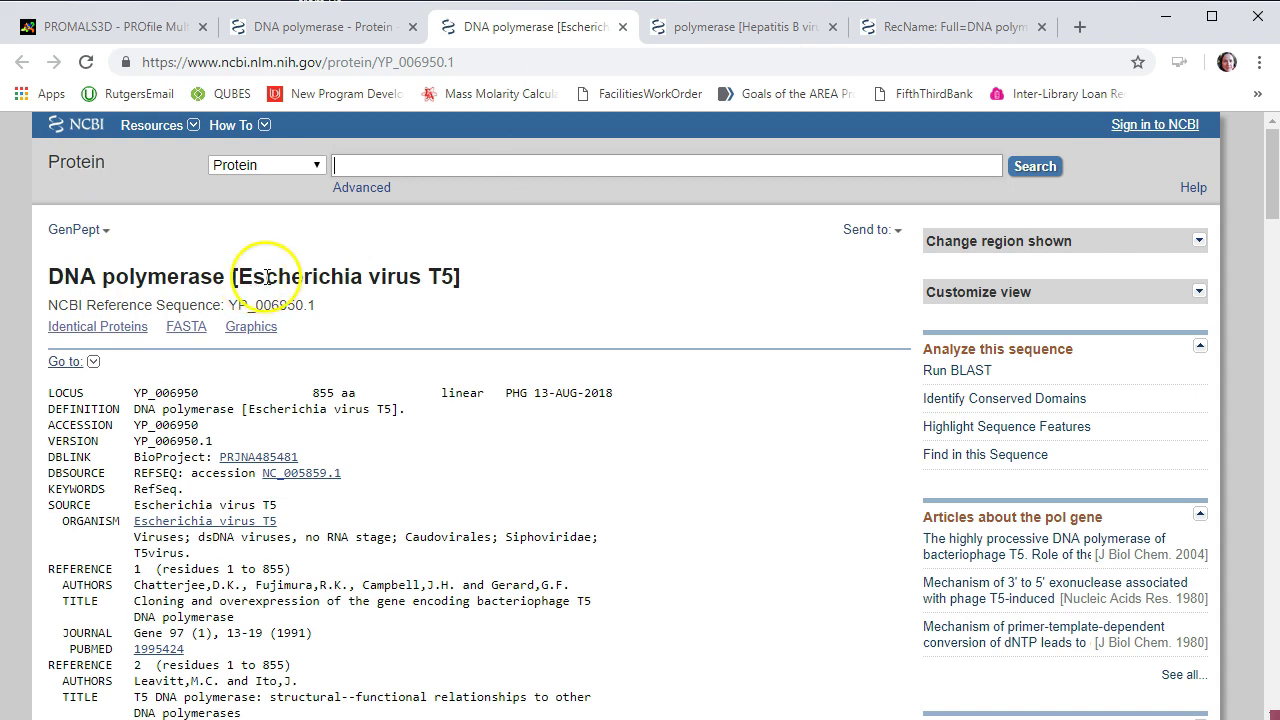
{"action": "left_click", "coordinate": [189, 333]}
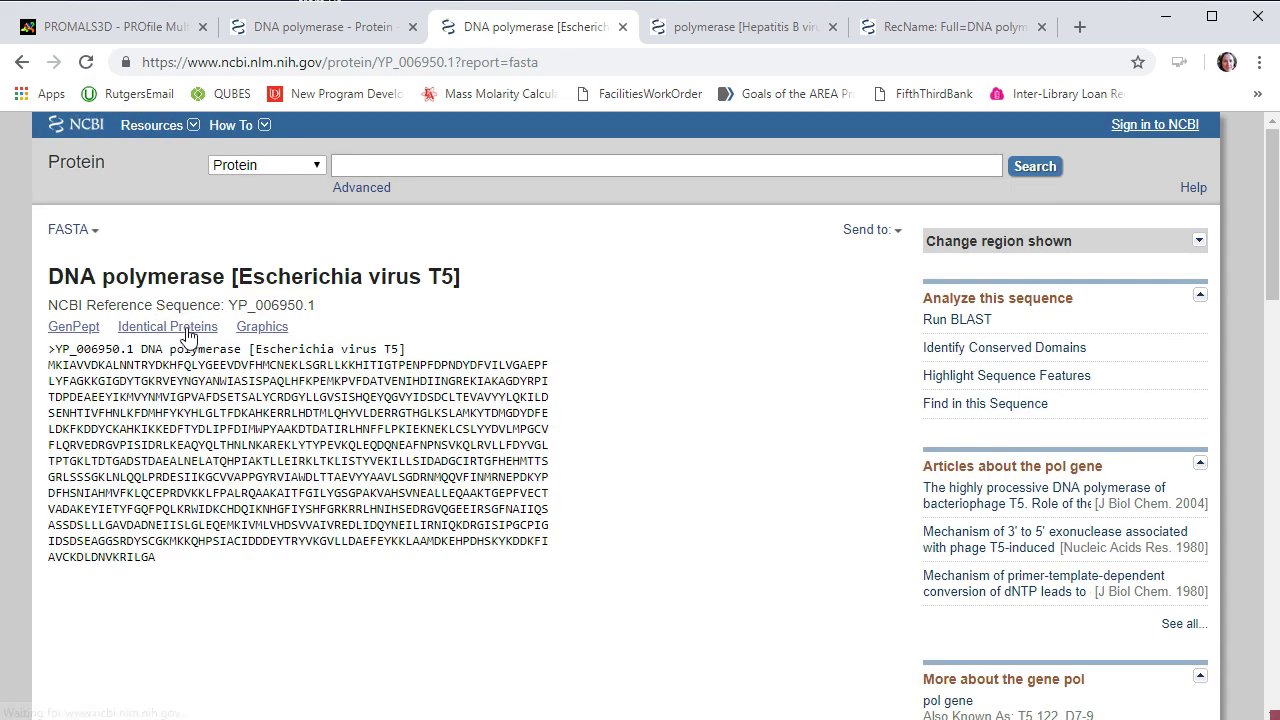
{"action": "left_click_drag", "start_coordinate": [160, 560], "coordinate": [43, 346]}
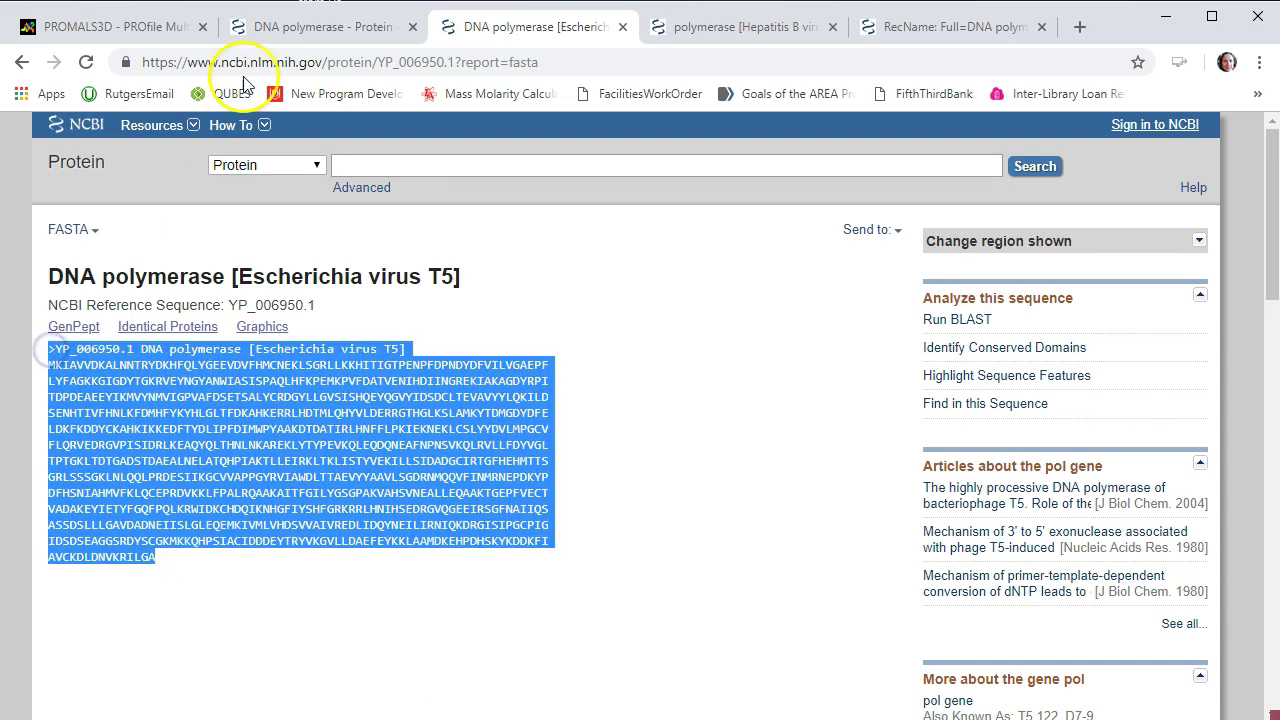
{"action": "left_click", "coordinate": [108, 30]}
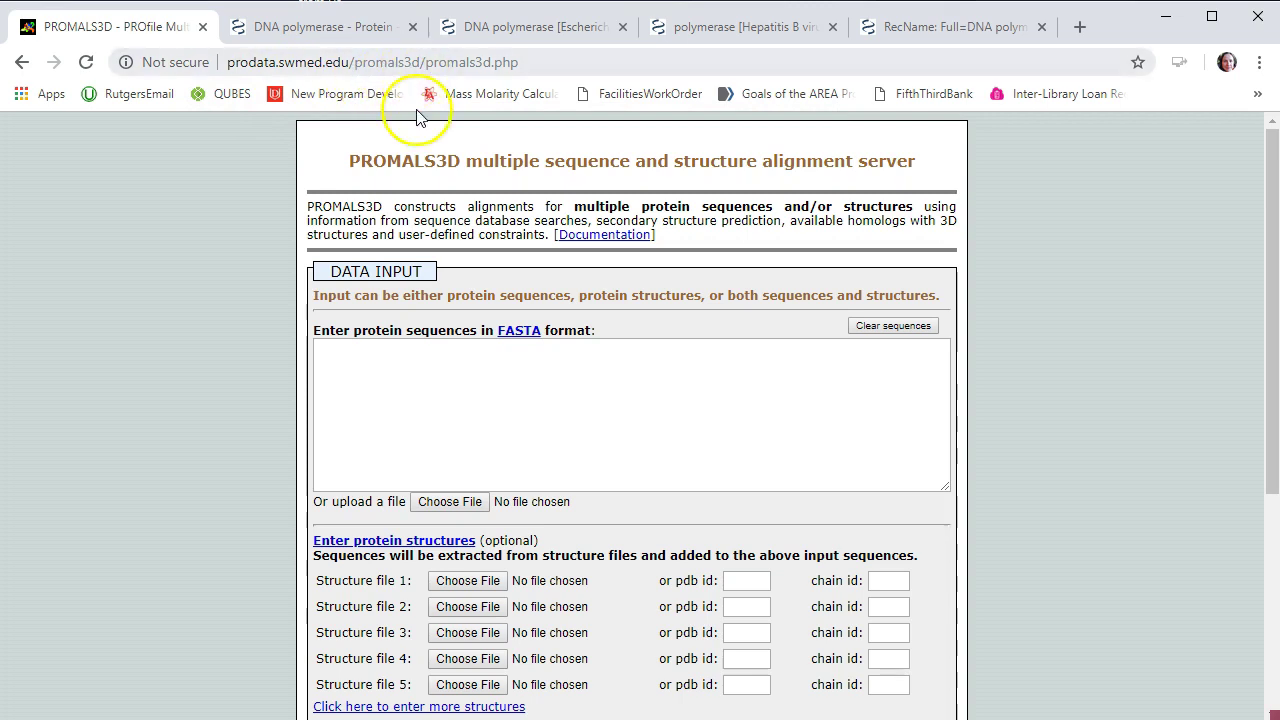
{"action": "left_click", "coordinate": [403, 397]}
{"action": "key", "text": "ctrl+v"}
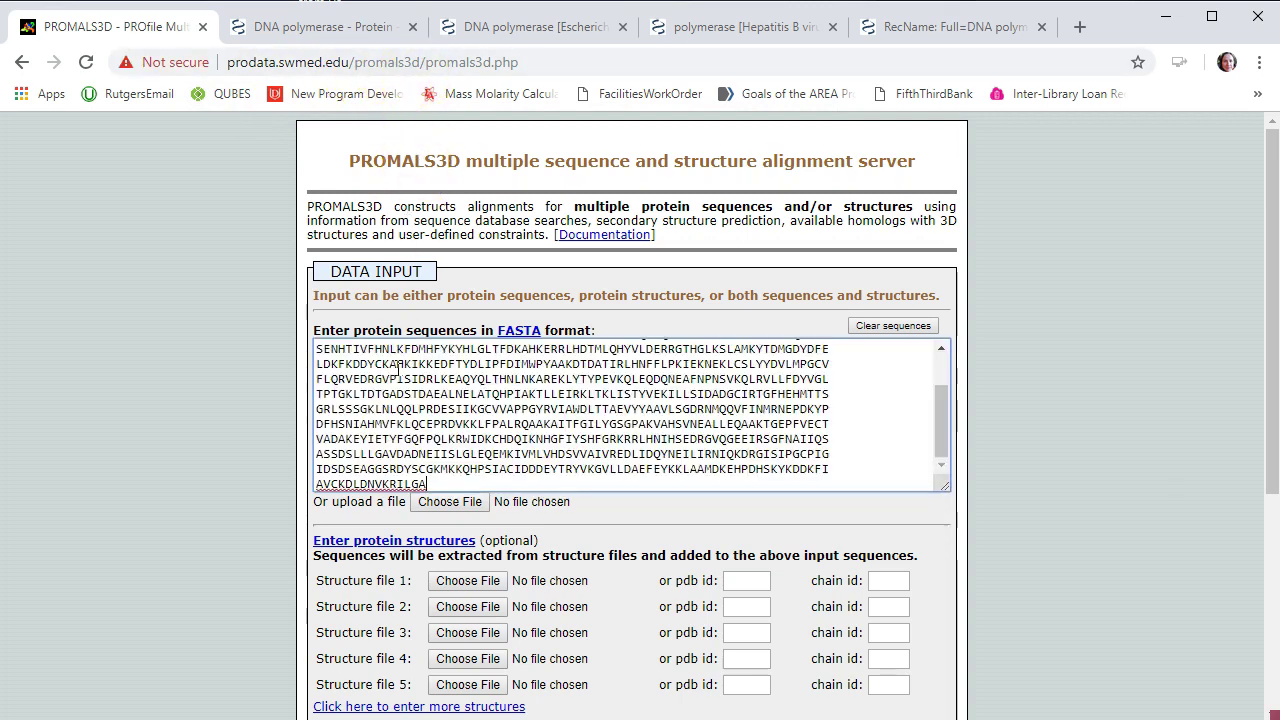
{"action": "key", "text": "Return"}
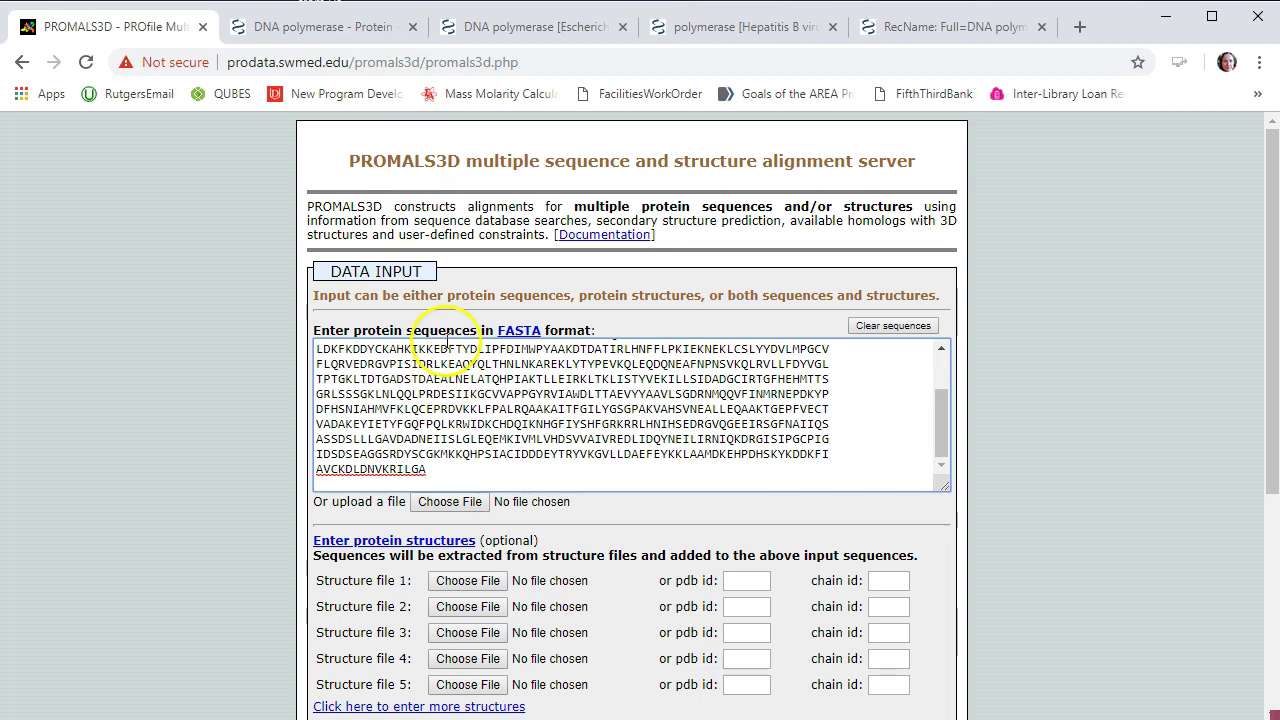
Copy the Hepatitis B virus polymerase FASTA sequence and paste it below the T5 sequence.
{"action": "left_click", "coordinate": [742, 28]}
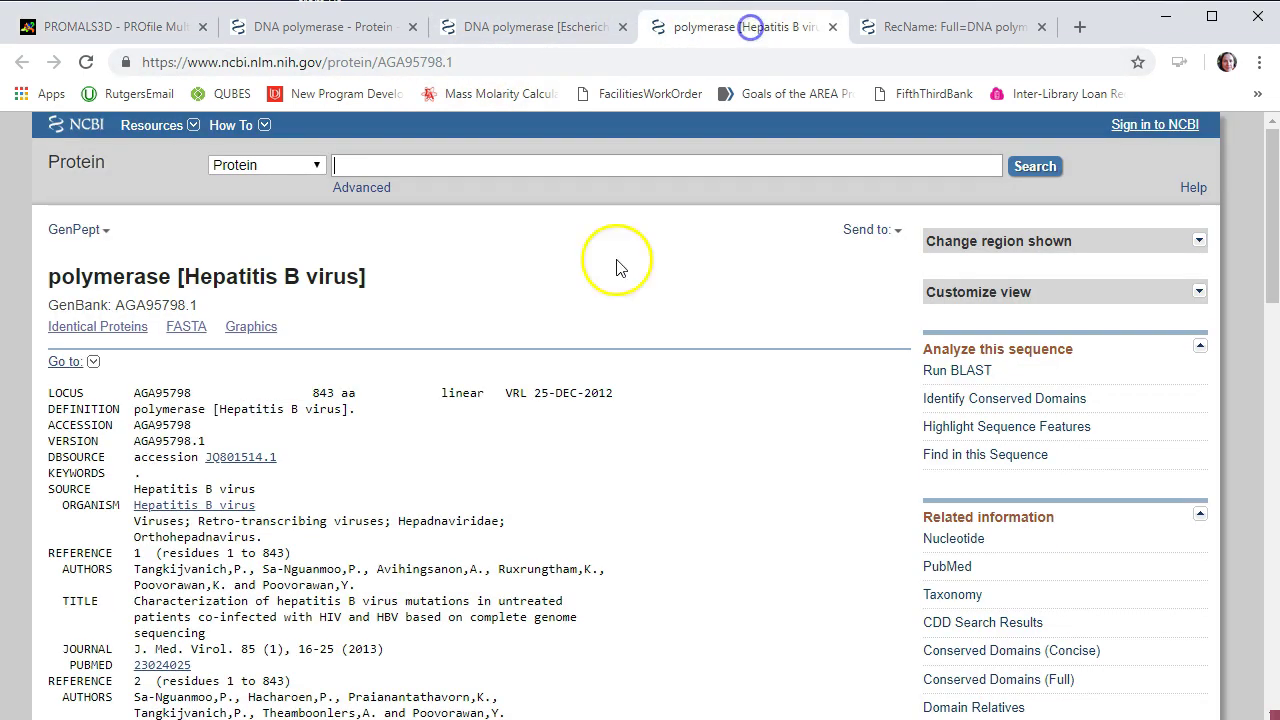
{"action": "left_click", "coordinate": [183, 330]}
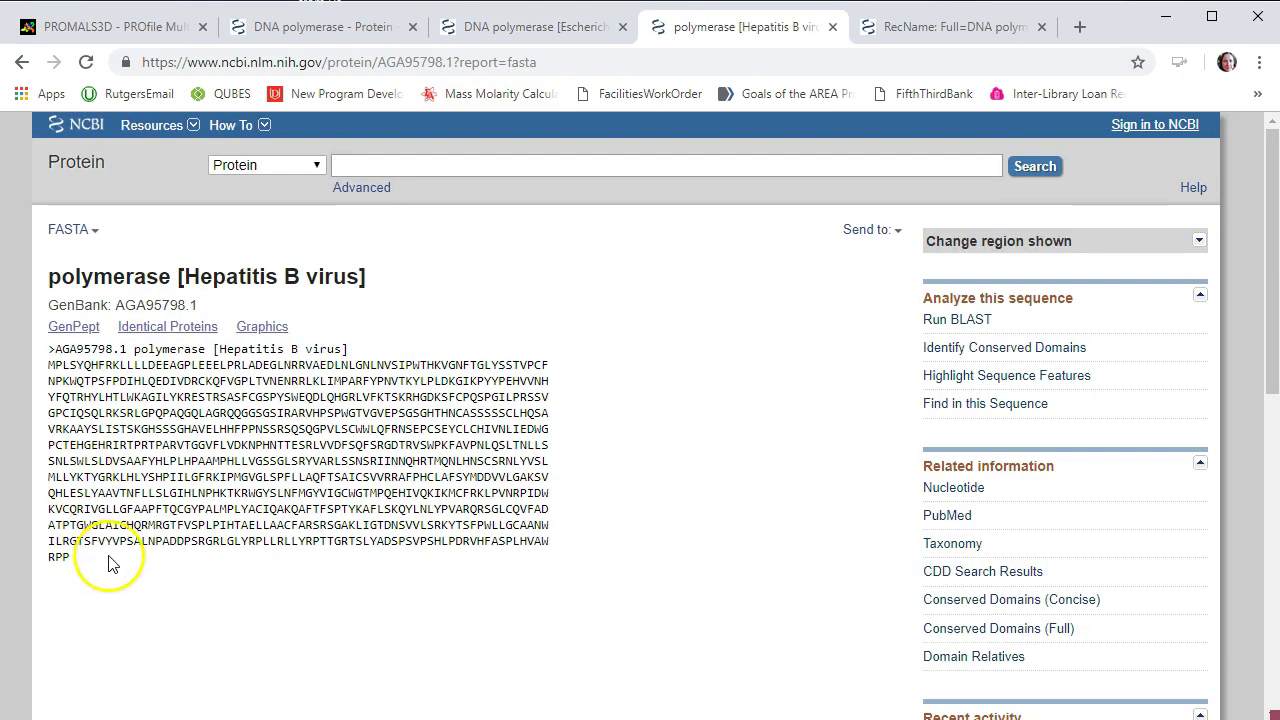
{"action": "left_click_drag", "start_coordinate": [108, 557], "coordinate": [42, 340]}
{"action": "key", "text": "ctrl+c"}
{"action": "left_click", "coordinate": [105, 27]}
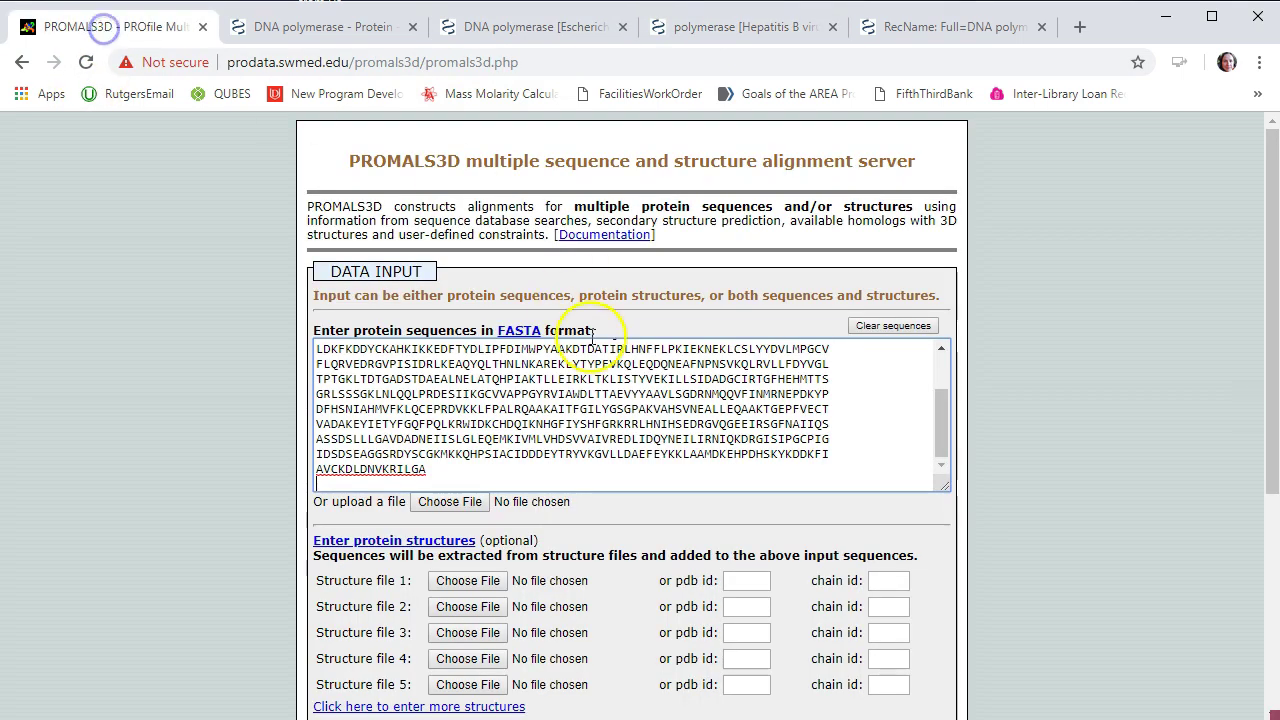
{"action": "left_click", "coordinate": [467, 484]}
{"action": "key", "text": "ctrl+v"}
{"action": "scroll", "coordinate": [460, 495], "scroll_direction": "down", "scroll_amount": 1}
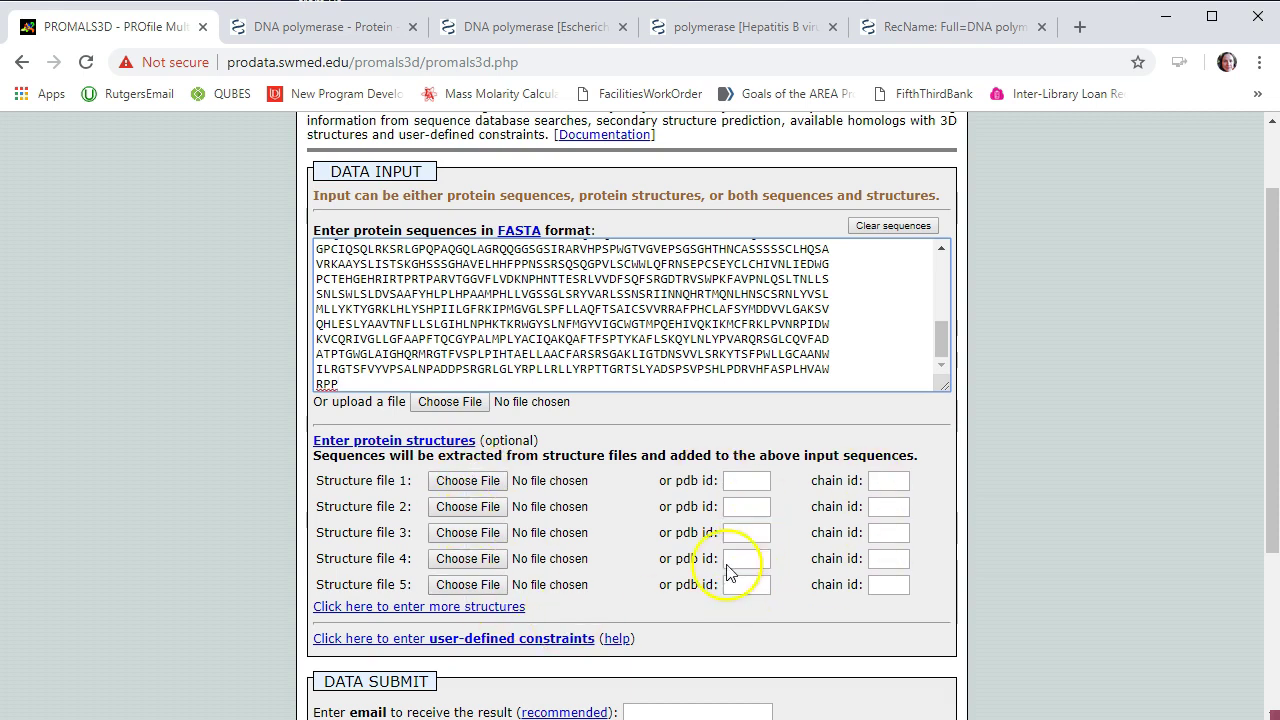
Append the phi29 DNA polymerase (P03680.1) FASTA sequence to the end of the box.
{"action": "left_click", "coordinate": [917, 28]}
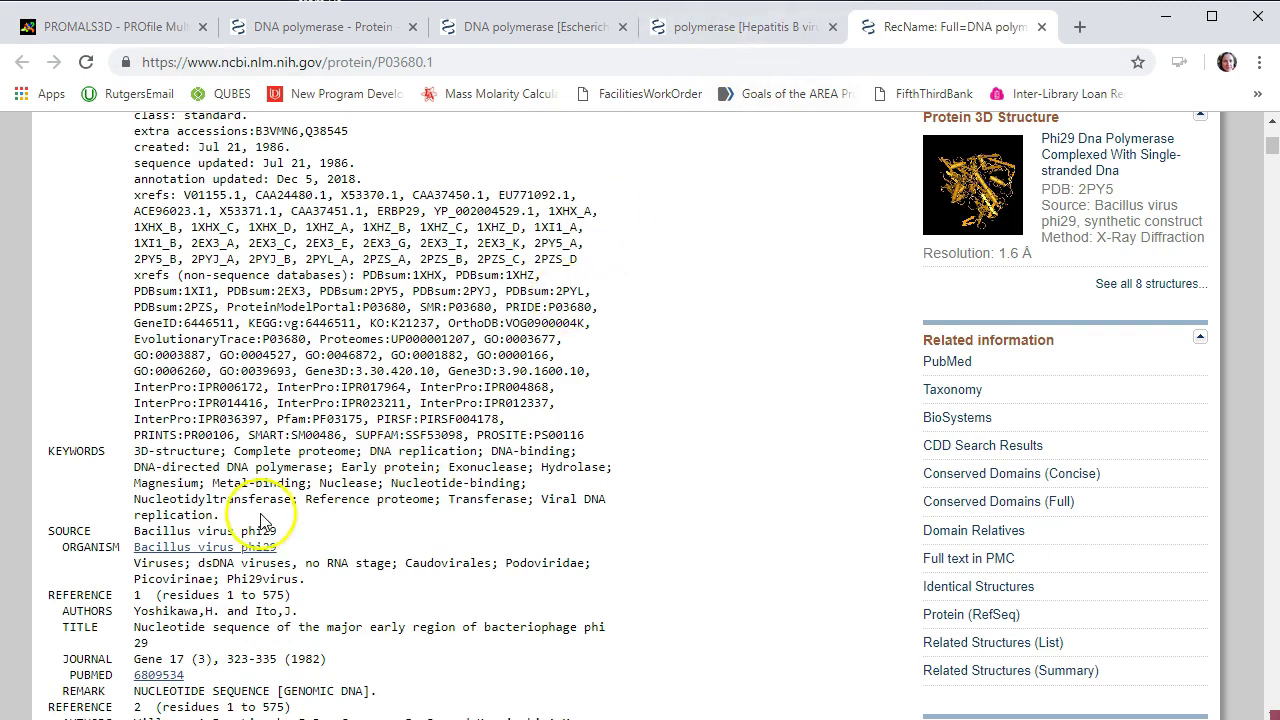
{"action": "scroll", "coordinate": [290, 467], "scroll_direction": "up", "scroll_amount": 4}
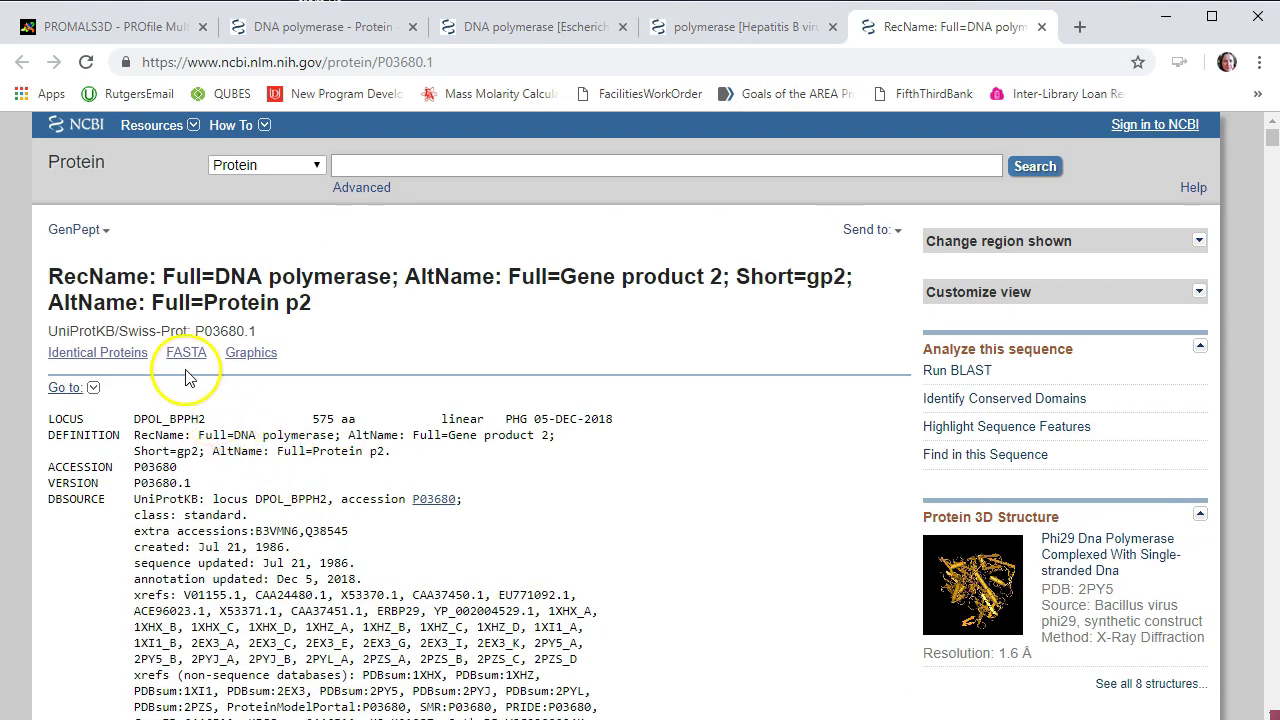
{"action": "left_click", "coordinate": [187, 352]}
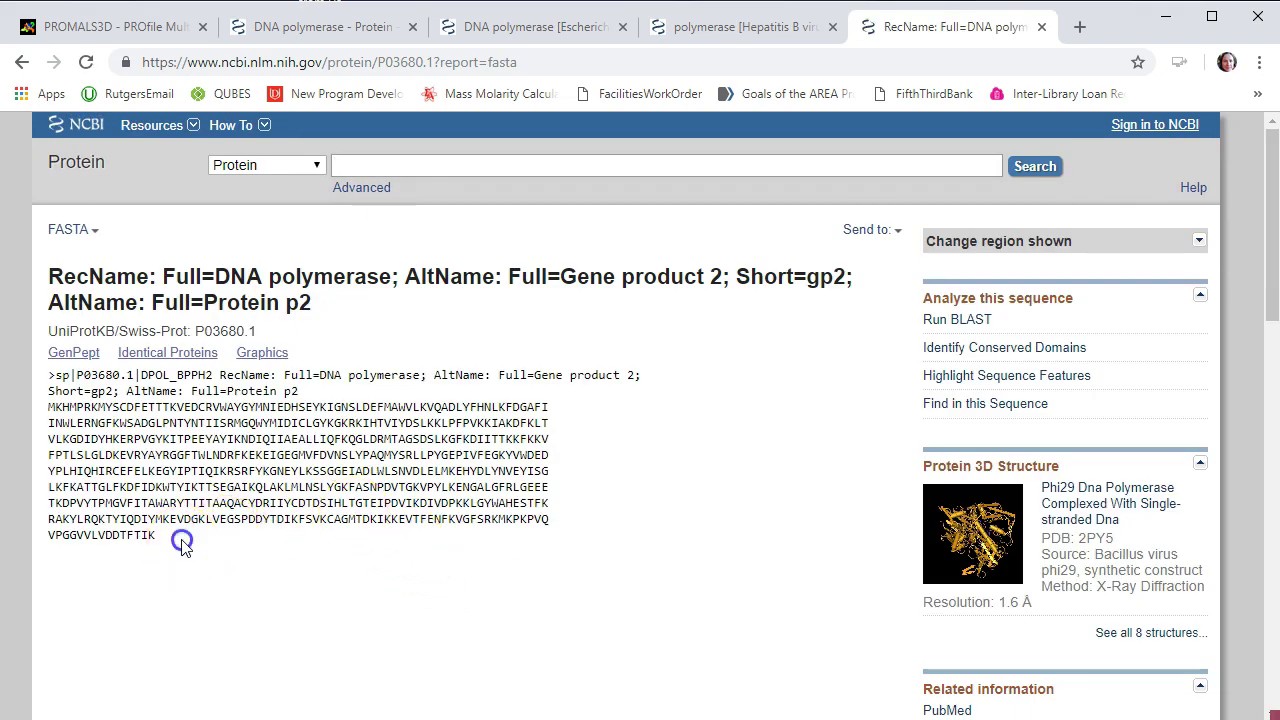
{"action": "left_click_drag", "start_coordinate": [177, 543], "coordinate": [36, 377]}
{"action": "left_click", "coordinate": [130, 27]}
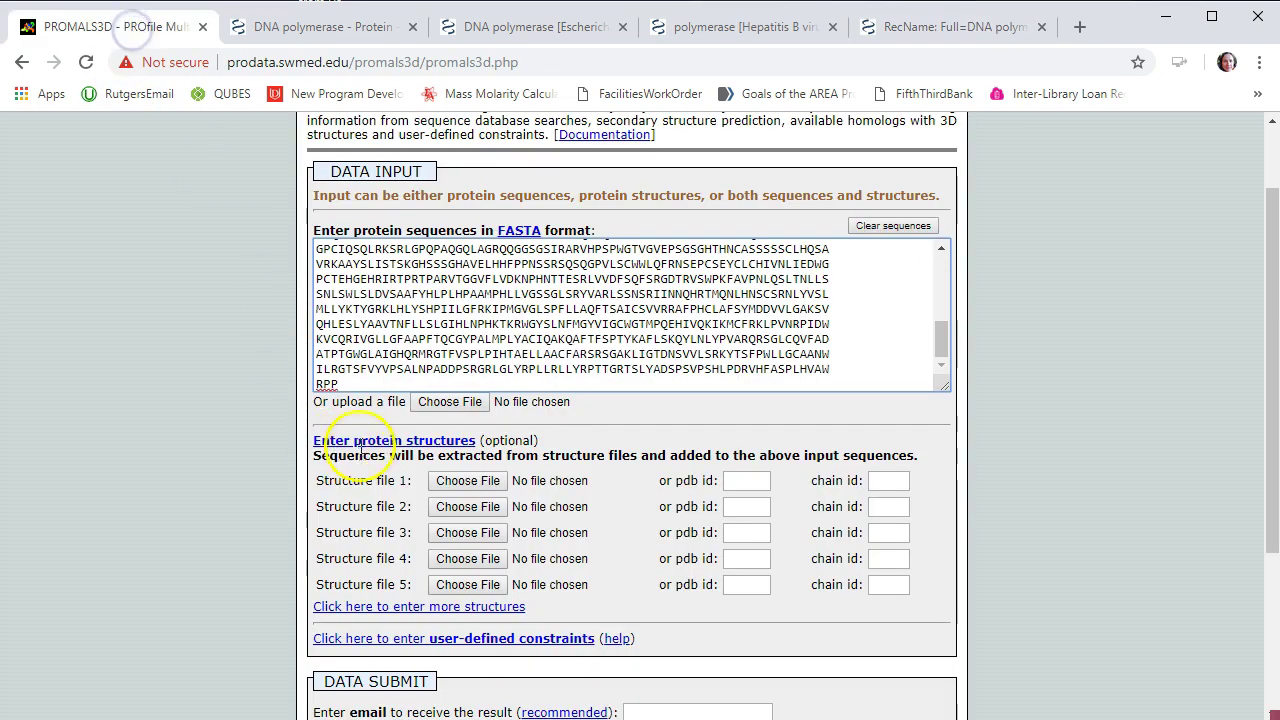
{"action": "key", "text": "ctrl+v"}
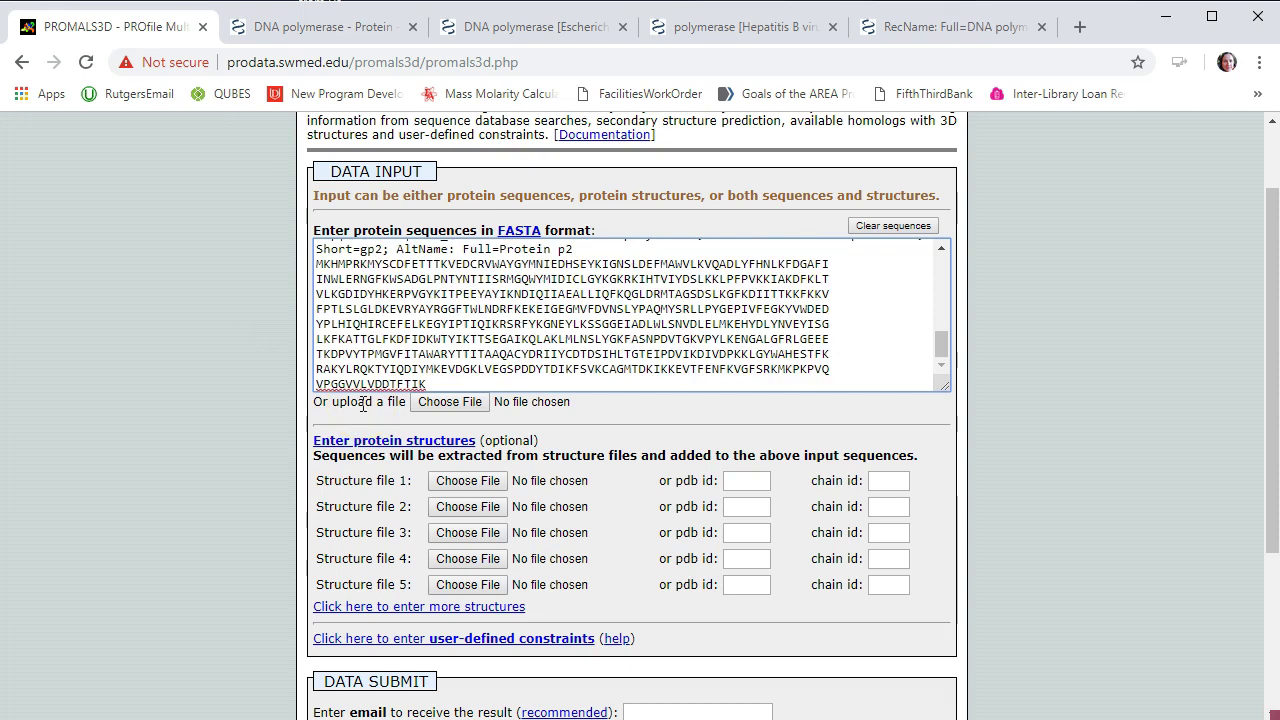
Submit the three polymerase sequences for alignment, leaving email and job name blank.
{"action": "scroll", "coordinate": [400, 532], "scroll_direction": "down", "scroll_amount": 2}
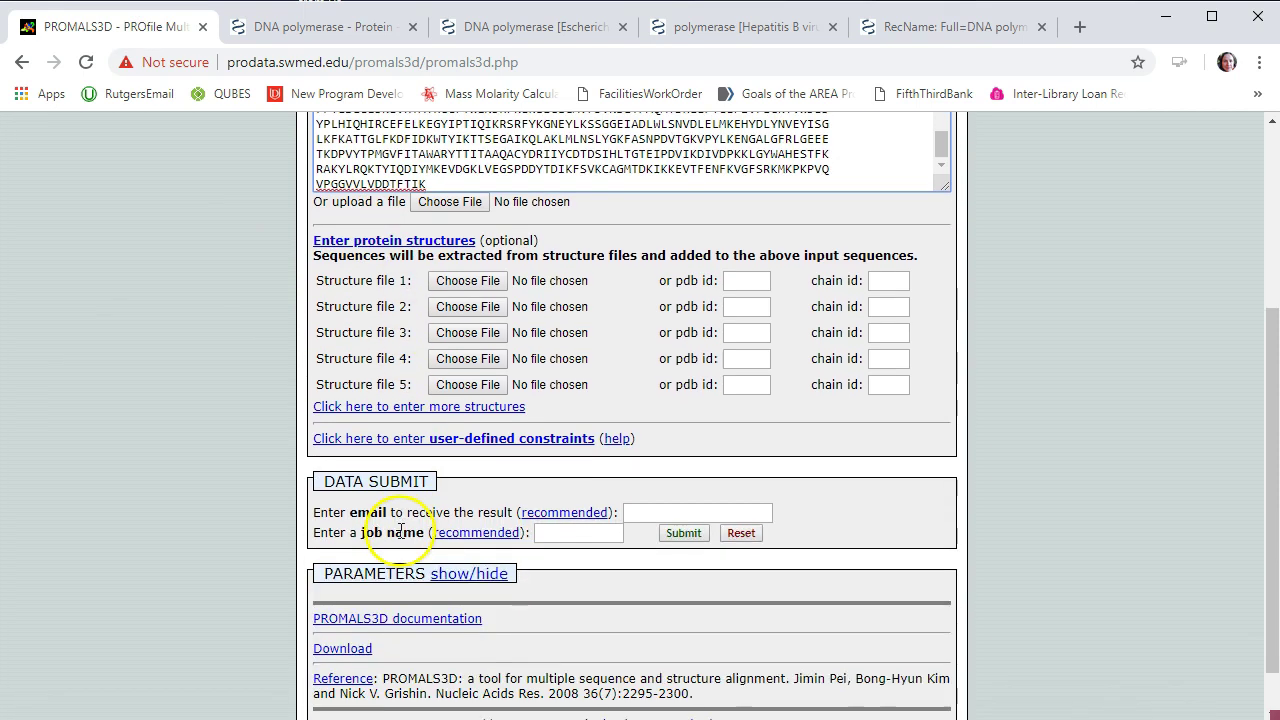
{"action": "scroll", "coordinate": [400, 532], "scroll_direction": "down", "scroll_amount": 1}
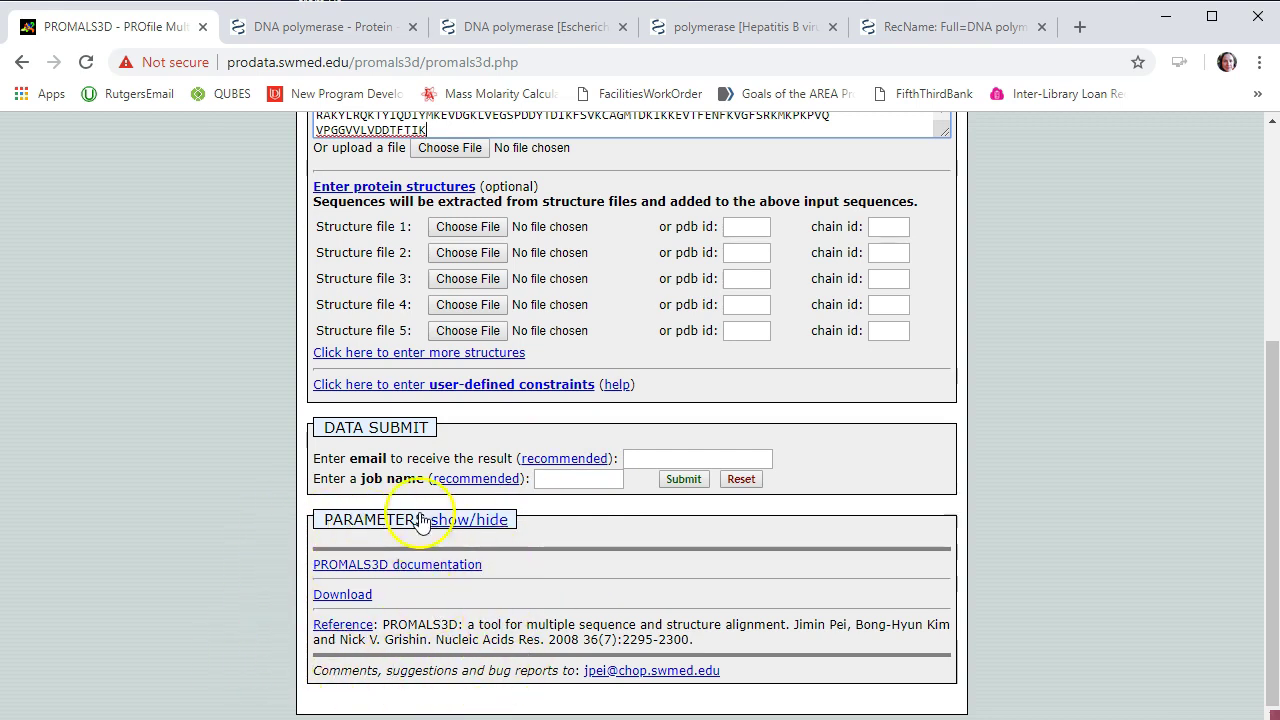
{"action": "left_click", "coordinate": [686, 481]}
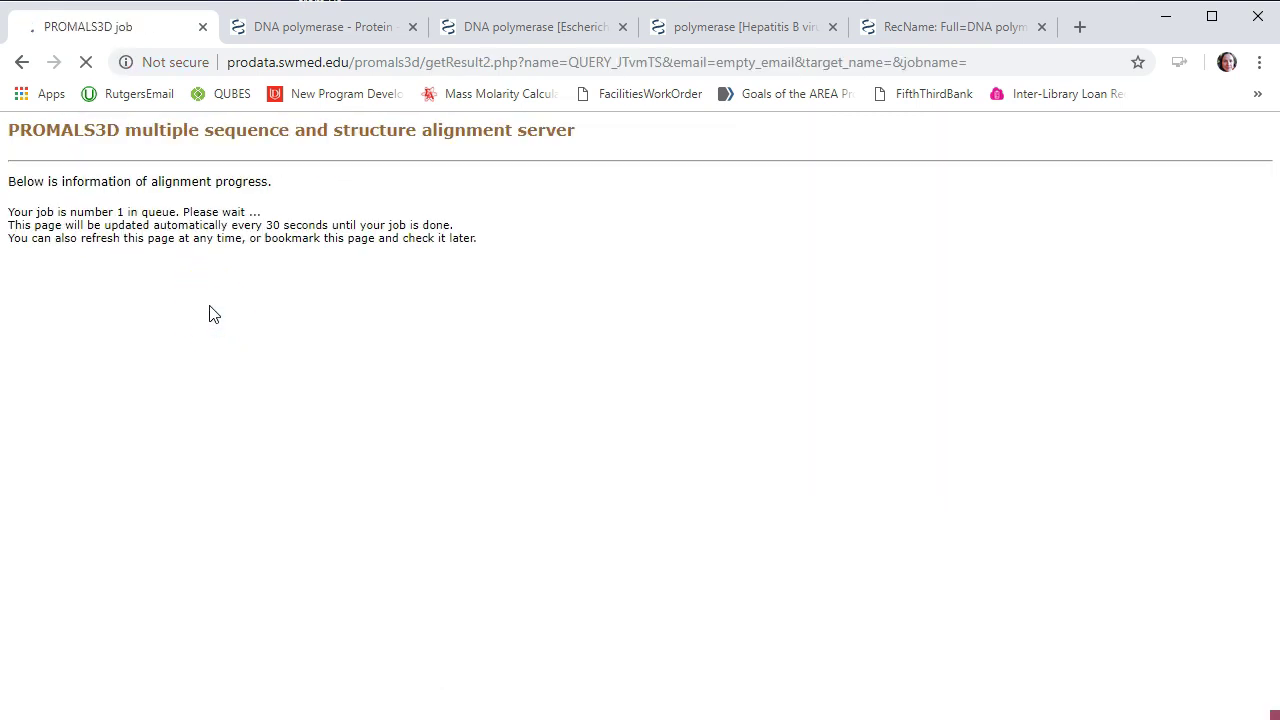
Wait for the PROMALS3D job to finish and its results page to load.
{"action": "left_click", "coordinate": [215, 321]}
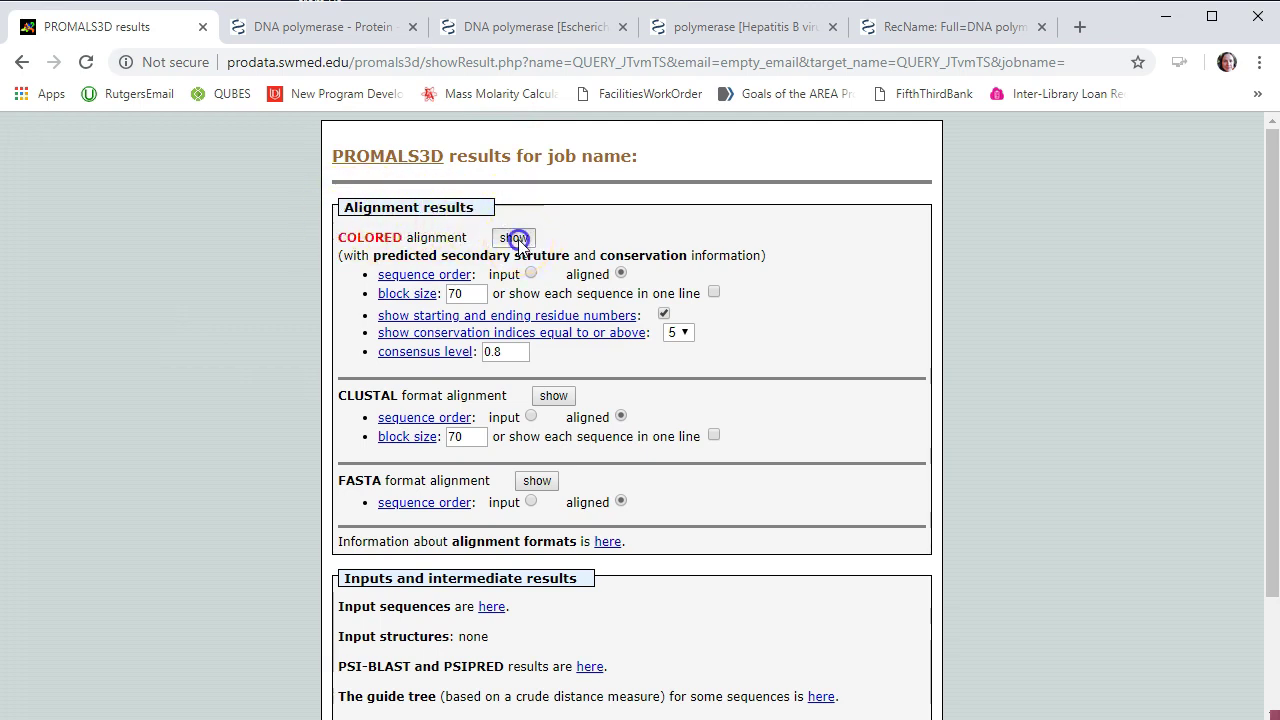
Show the colored alignment with conservation, consensus and secondary-structure rows.
{"action": "left_click", "coordinate": [516, 239]}
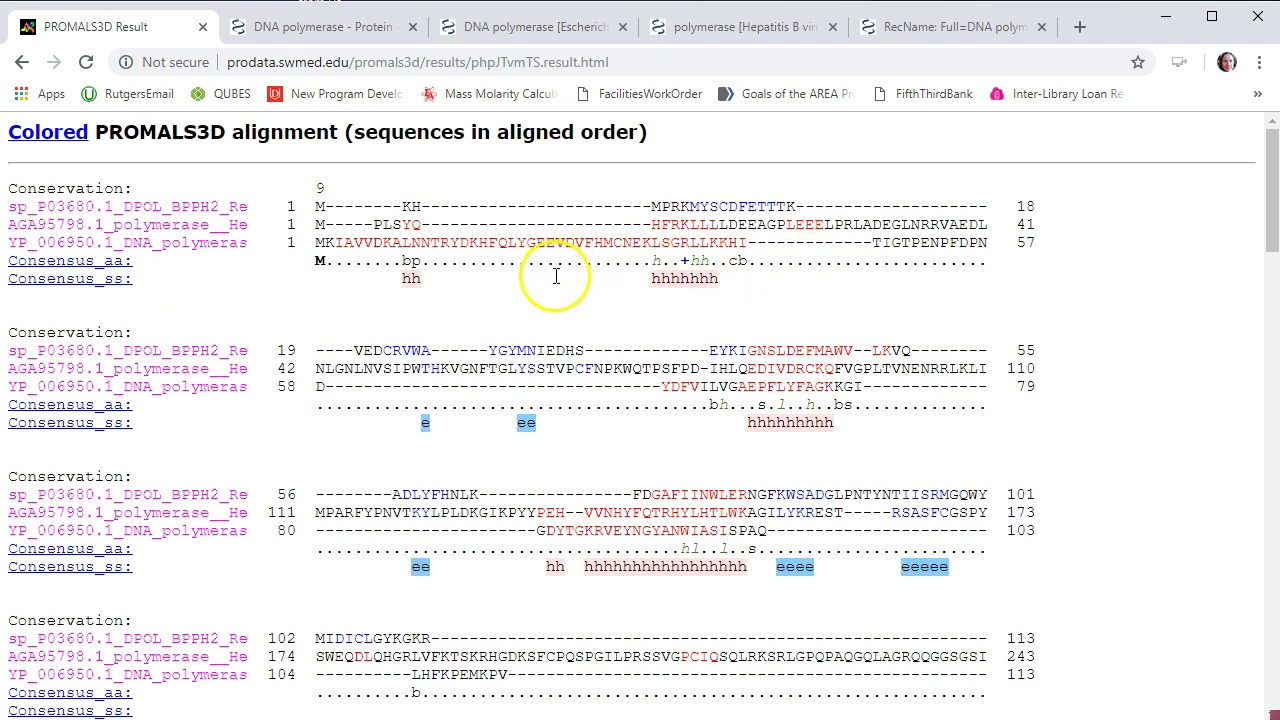
Scroll to the final alignment block, then switch to Draftpub.pdf in Acrobat Reader.
{"action": "scroll", "coordinate": [575, 584], "scroll_direction": "down", "scroll_amount": 2}
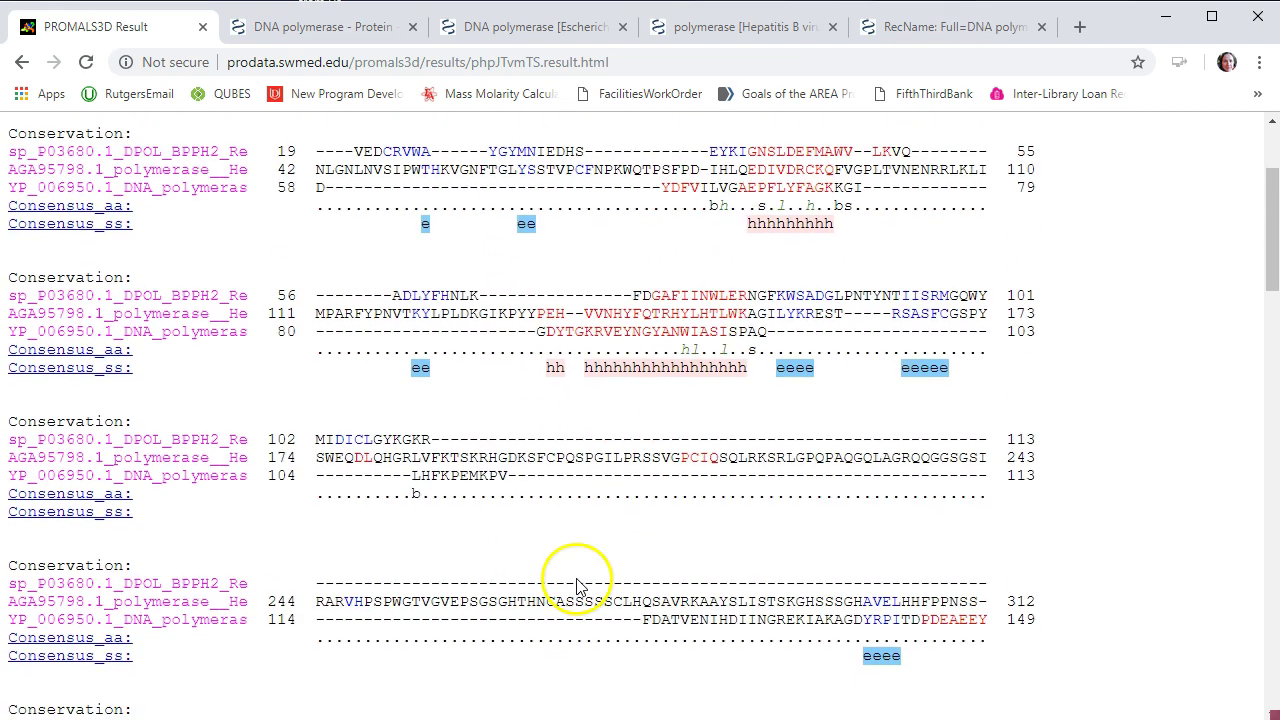
{"action": "scroll", "coordinate": [578, 576], "scroll_direction": "down", "scroll_amount": 2}
{"action": "scroll", "coordinate": [578, 576], "scroll_direction": "down", "scroll_amount": 4}
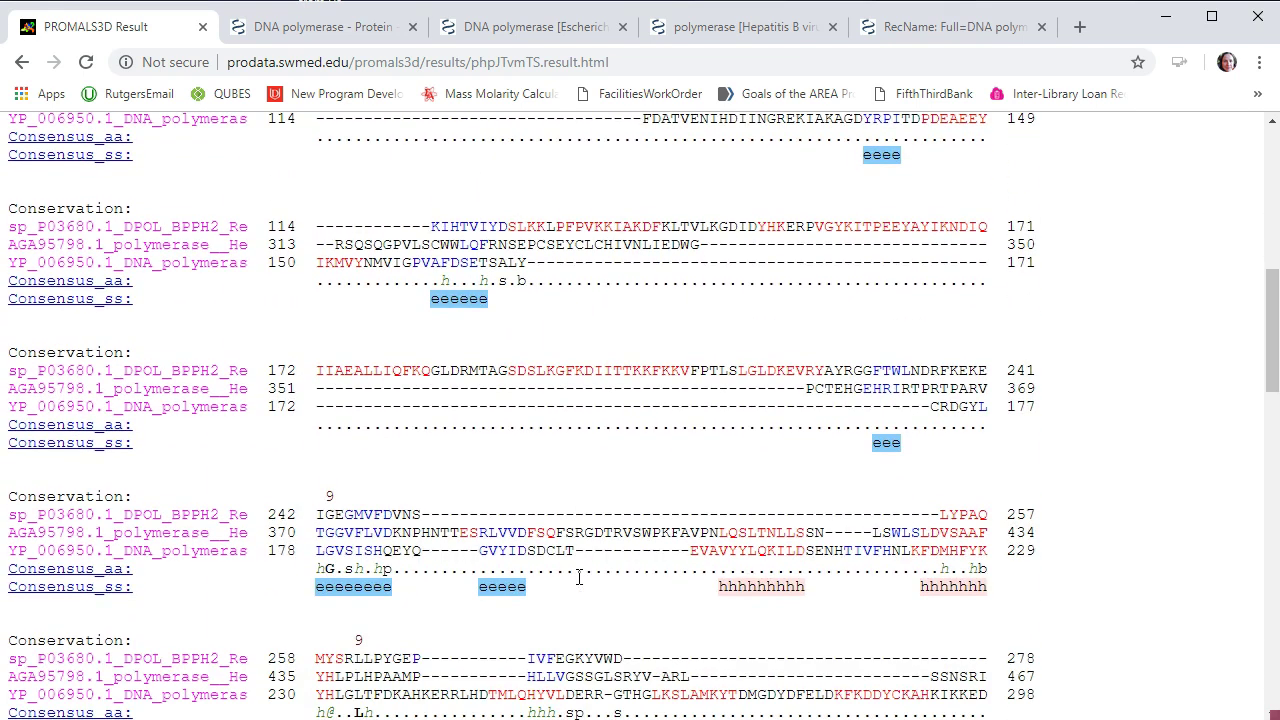
{"action": "scroll", "coordinate": [578, 576], "scroll_direction": "down", "scroll_amount": 8}
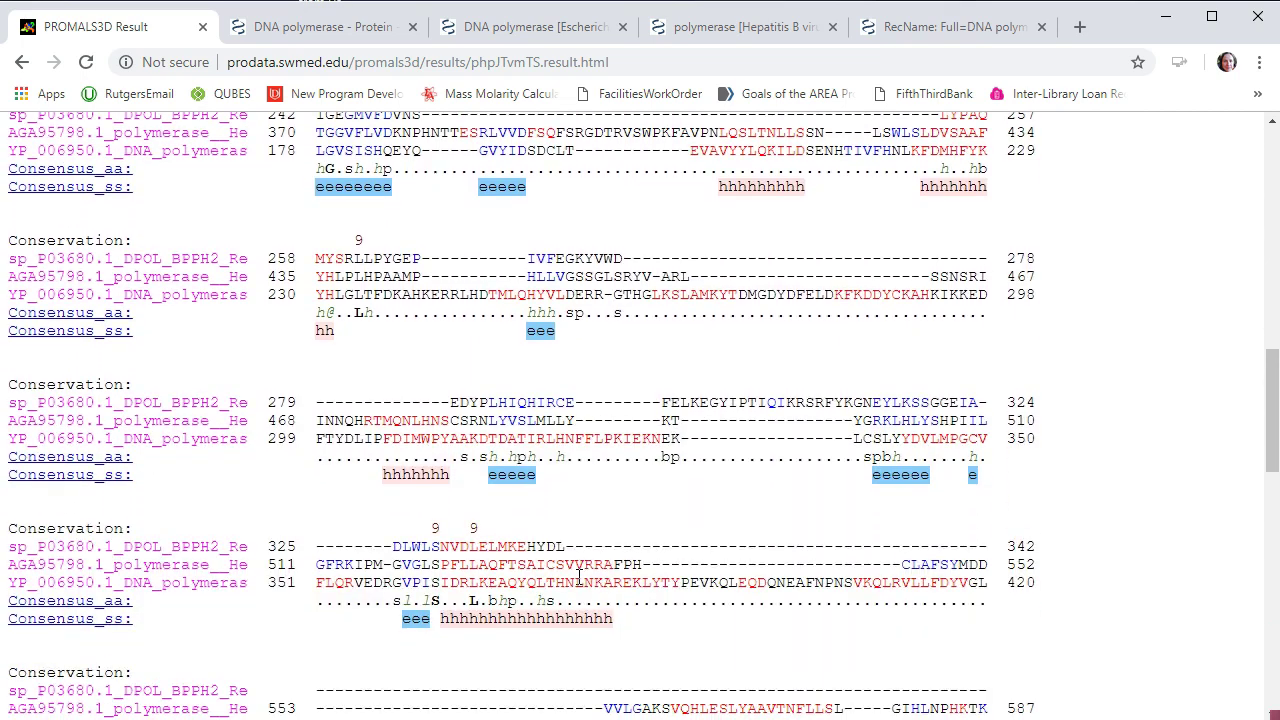
{"action": "scroll", "coordinate": [576, 572], "scroll_direction": "down", "scroll_amount": 2}
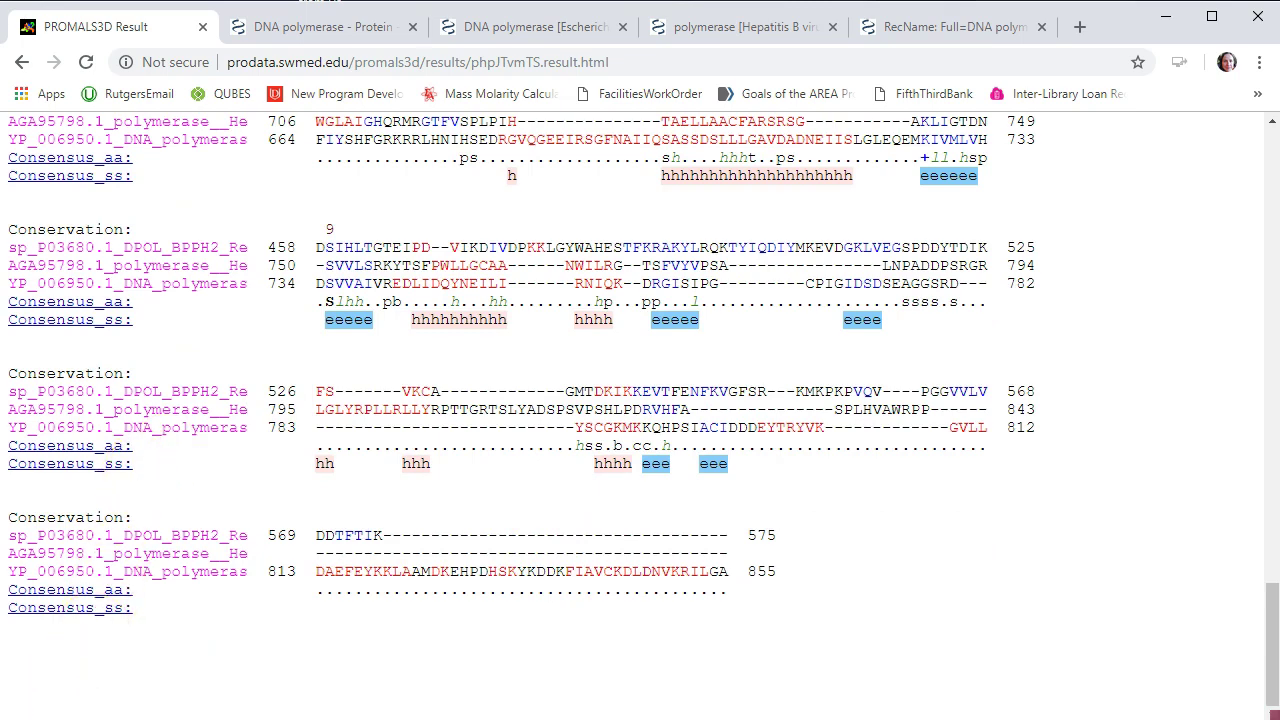
{"action": "key", "text": "alt+Tab"}
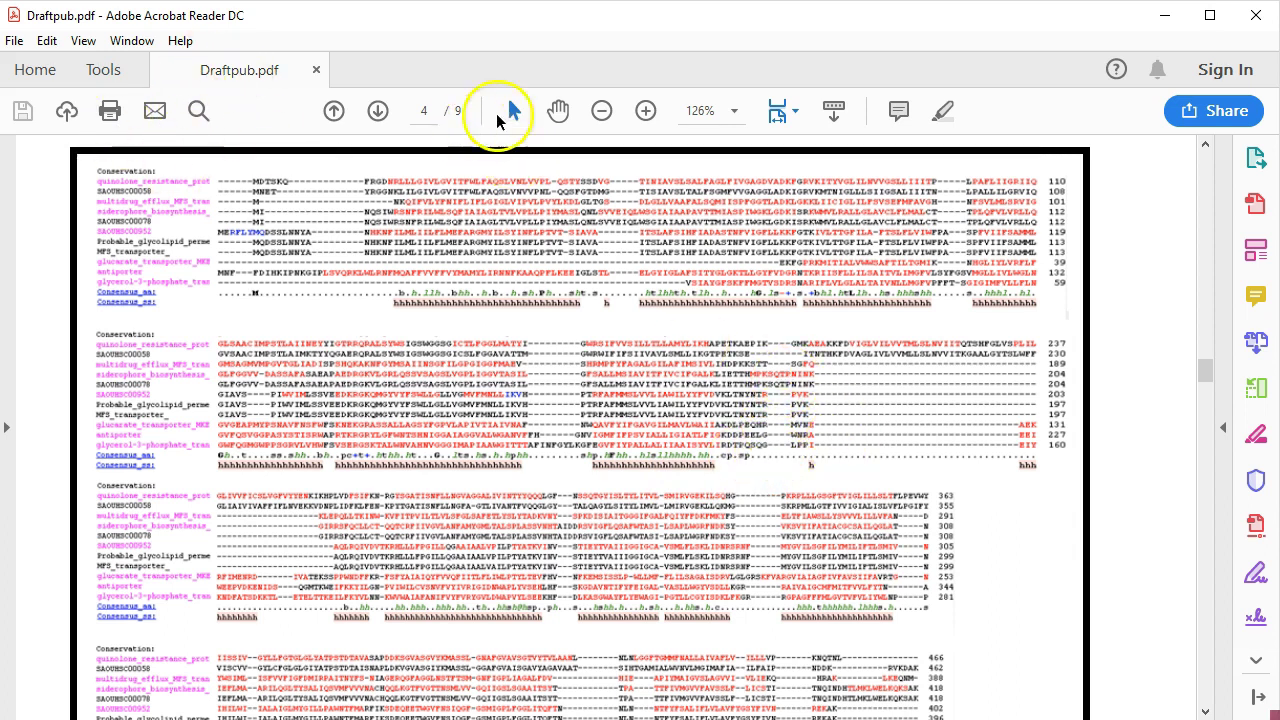
Zoom page 4 of Draftpub.pdf in to 400%.
{"action": "left_click", "coordinate": [645, 110]}
{"action": "left_click", "coordinate": [645, 110]}
{"action": "left_click", "coordinate": [645, 110]}
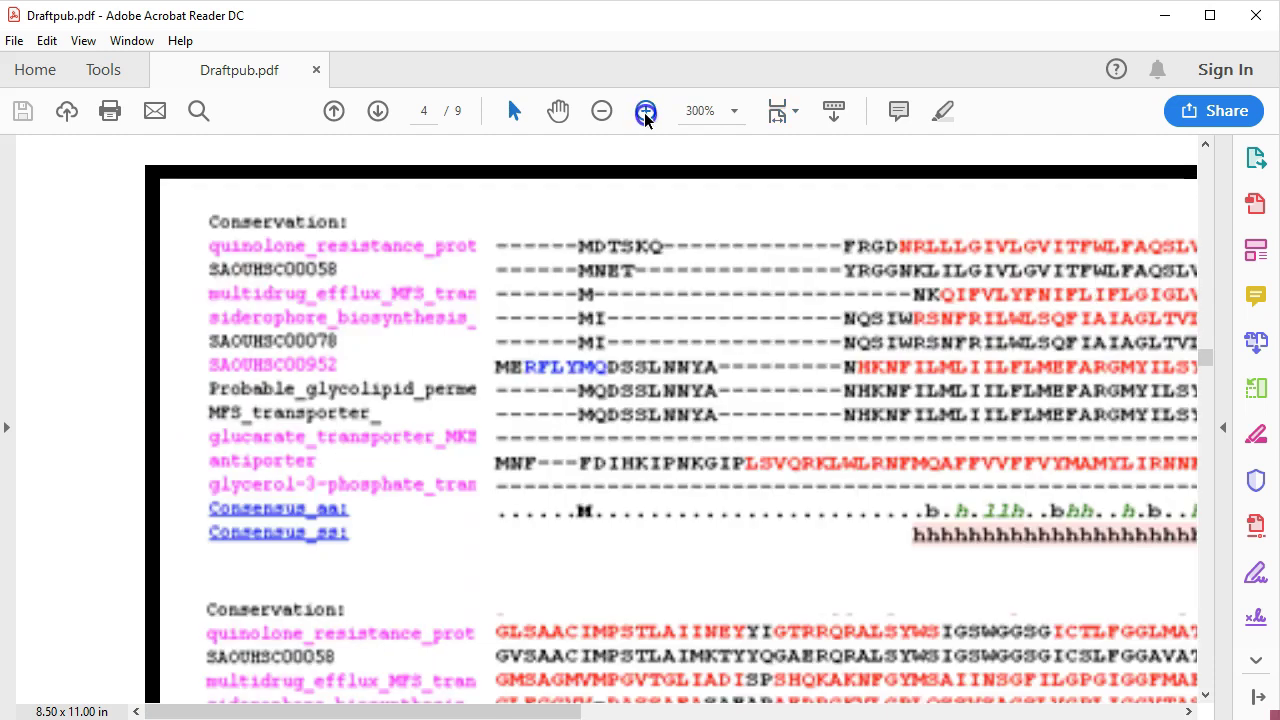
{"action": "left_click", "coordinate": [645, 110]}
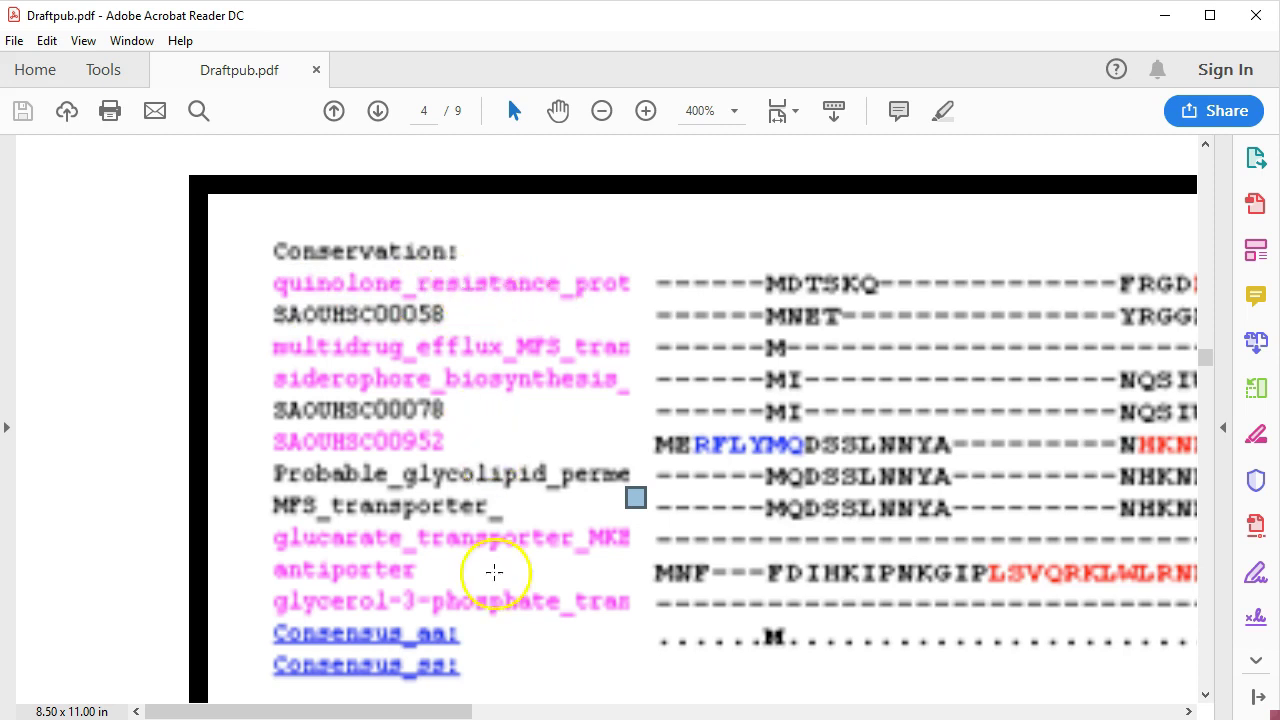
Pan right across the alignment columns and back, then scroll down to the next block.
{"action": "left_click_drag", "start_coordinate": [370, 713], "coordinate": [405, 711]}
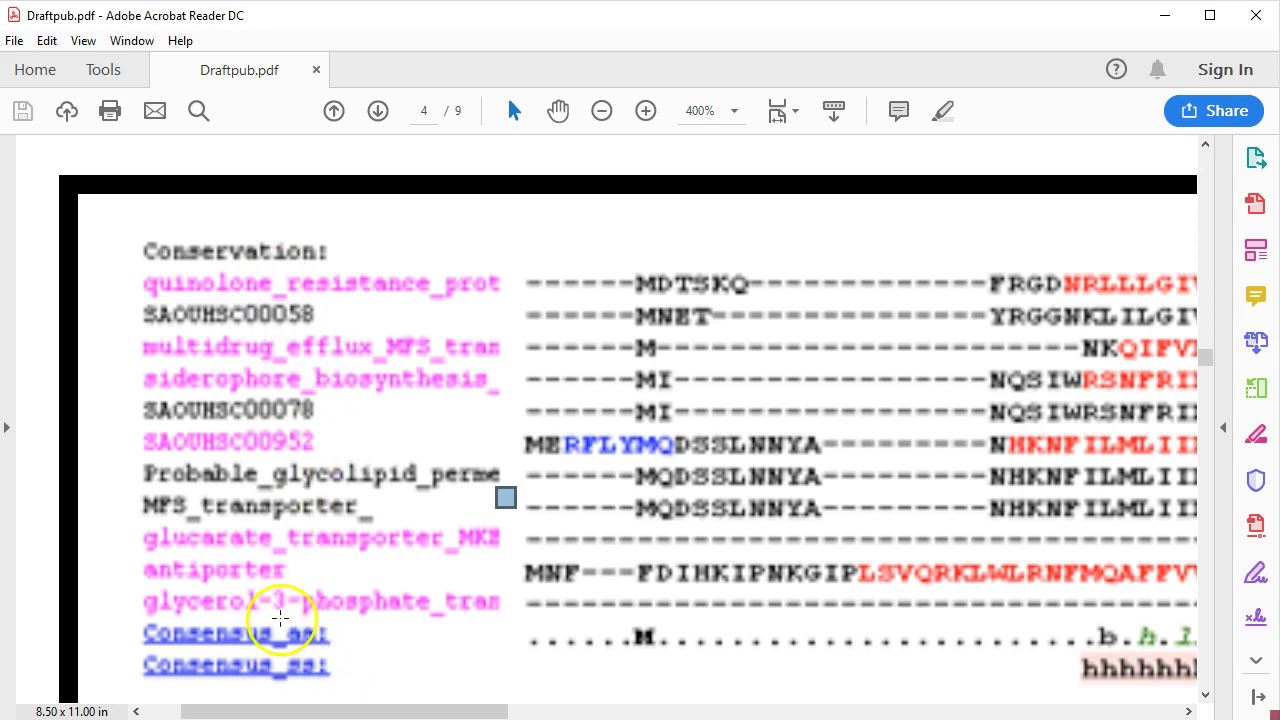
{"action": "left_click_drag", "start_coordinate": [345, 713], "coordinate": [540, 700]}
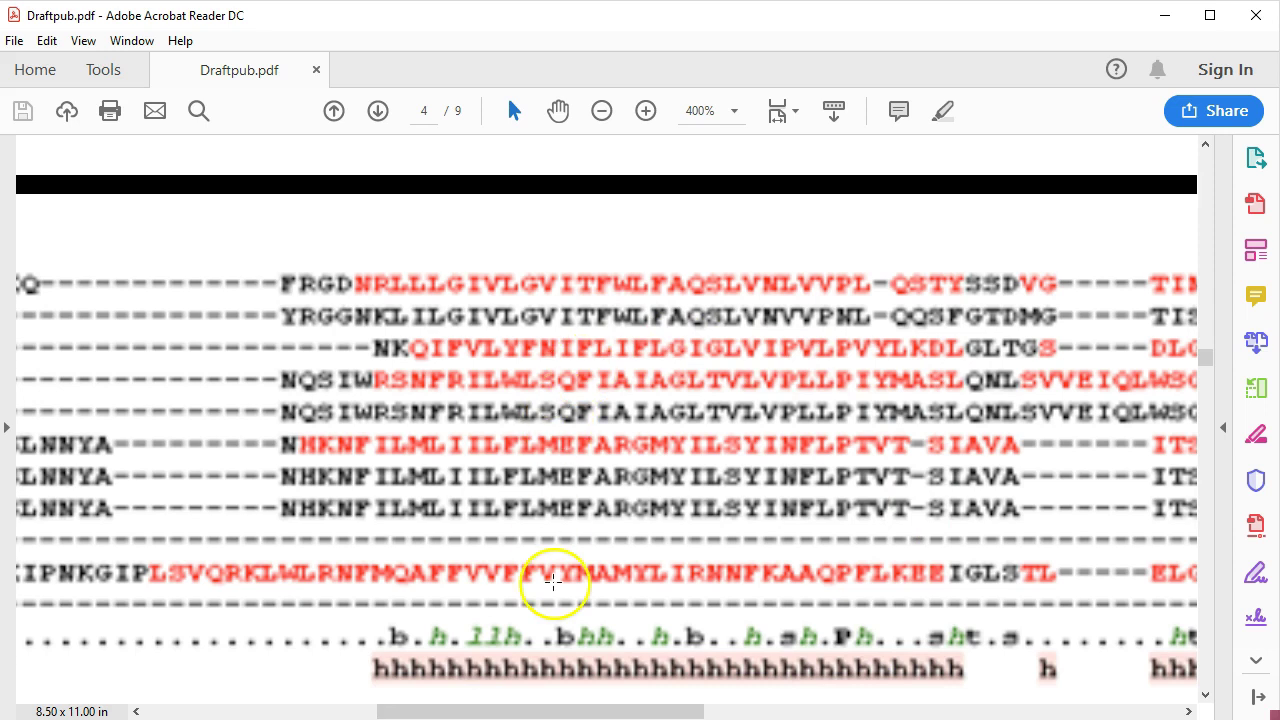
{"action": "left_click_drag", "start_coordinate": [543, 711], "coordinate": [351, 680]}
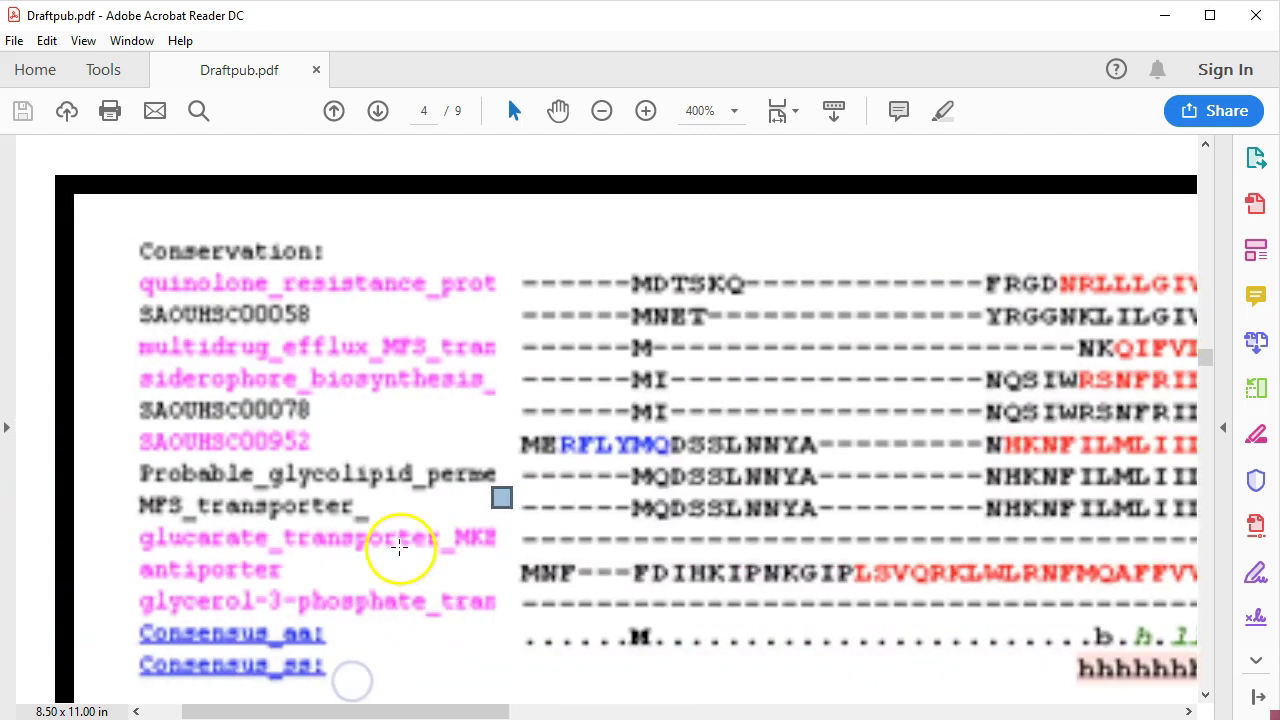
{"action": "scroll", "coordinate": [401, 553], "scroll_direction": "down", "scroll_amount": 3}
{"action": "scroll", "coordinate": [401, 553], "scroll_direction": "down", "scroll_amount": 4}
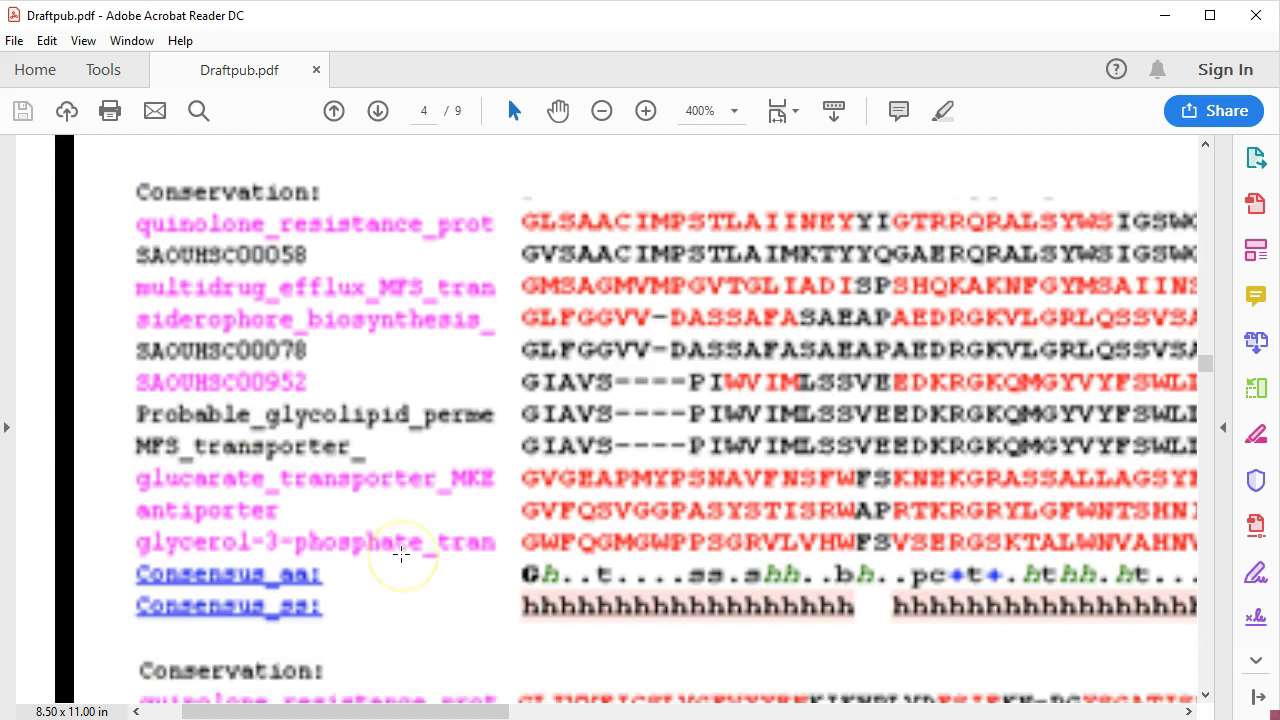